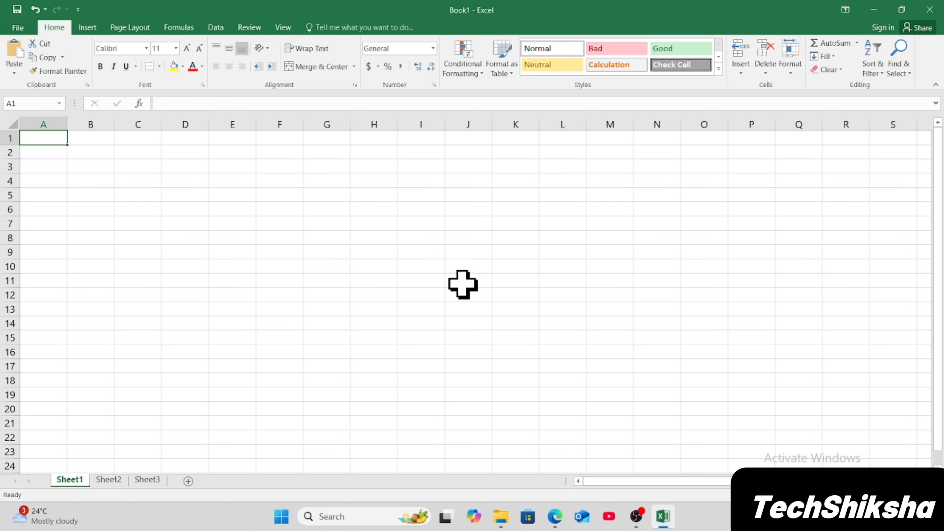
left_click(563, 266)
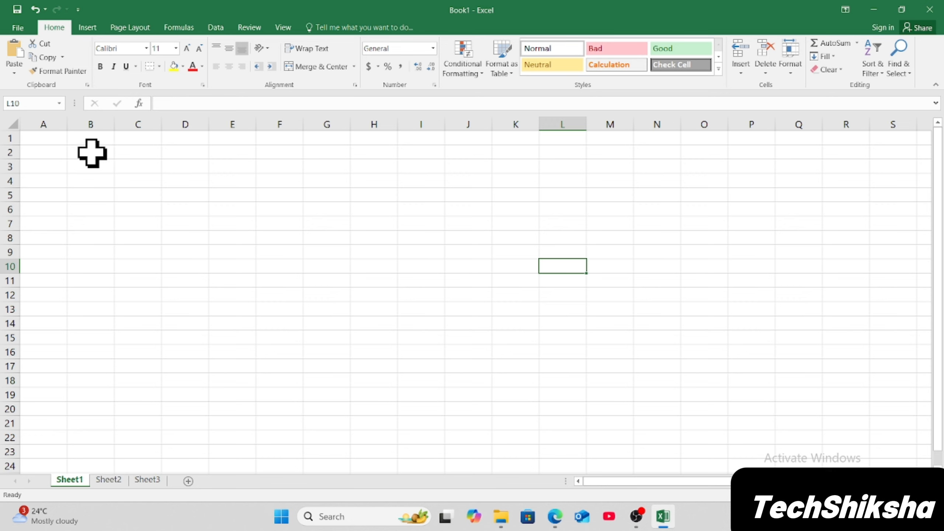
left_click(52, 137)
left_click(80, 137)
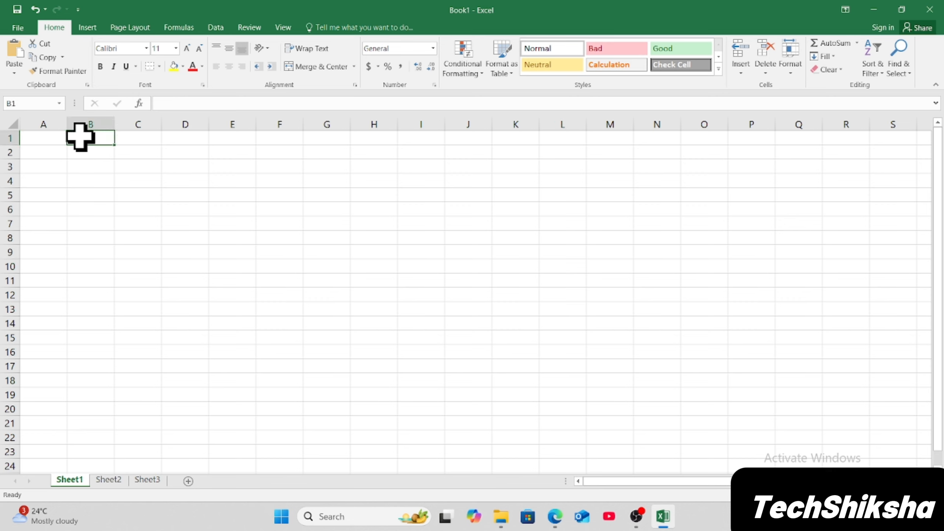
left_click(47, 138)
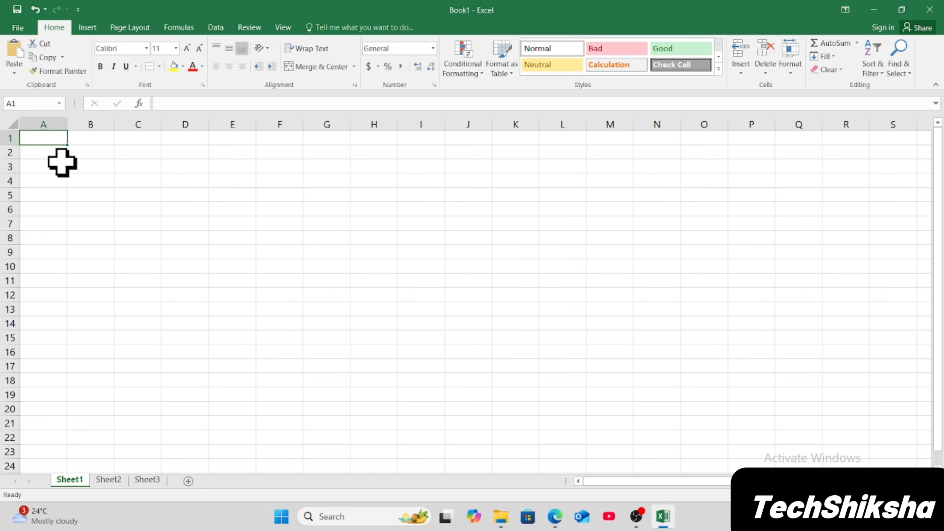
left_click(275, 180)
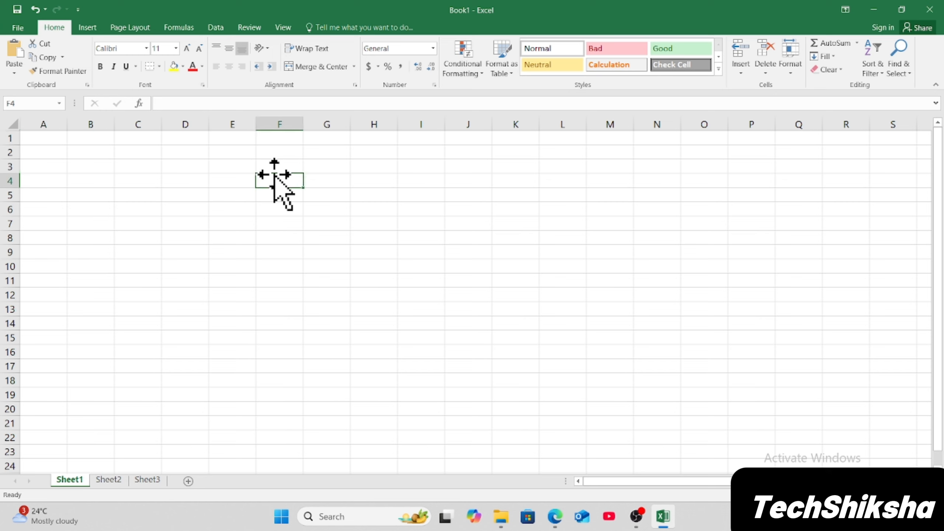
left_click(51, 140)
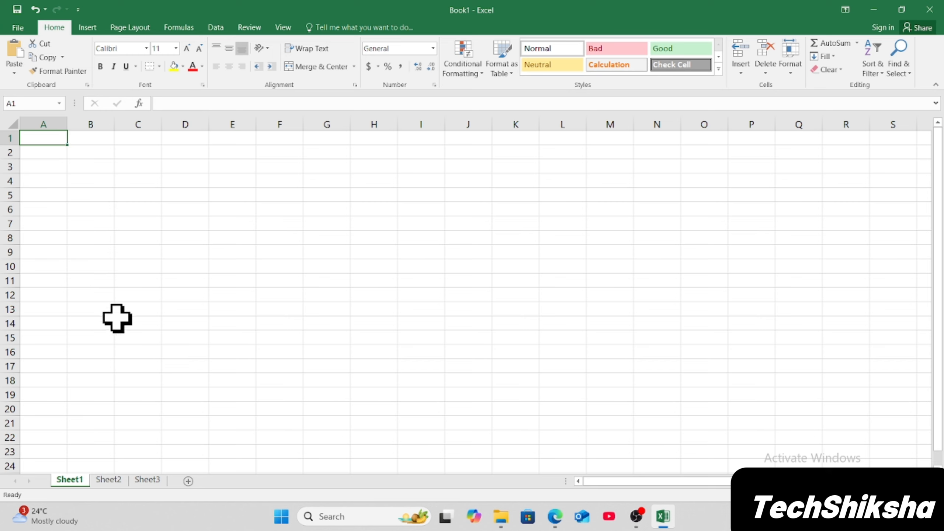
Enter the header sn in cell A1.
type("sn")
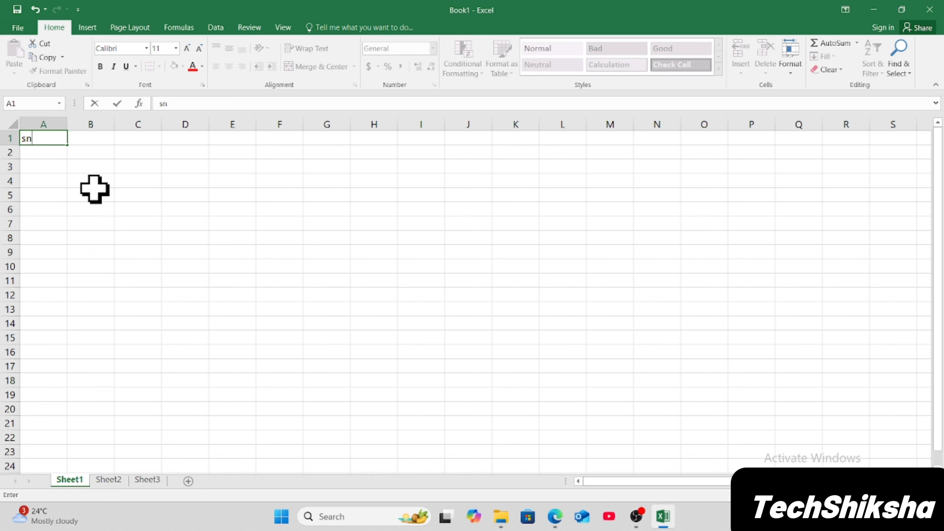
key("Tab")
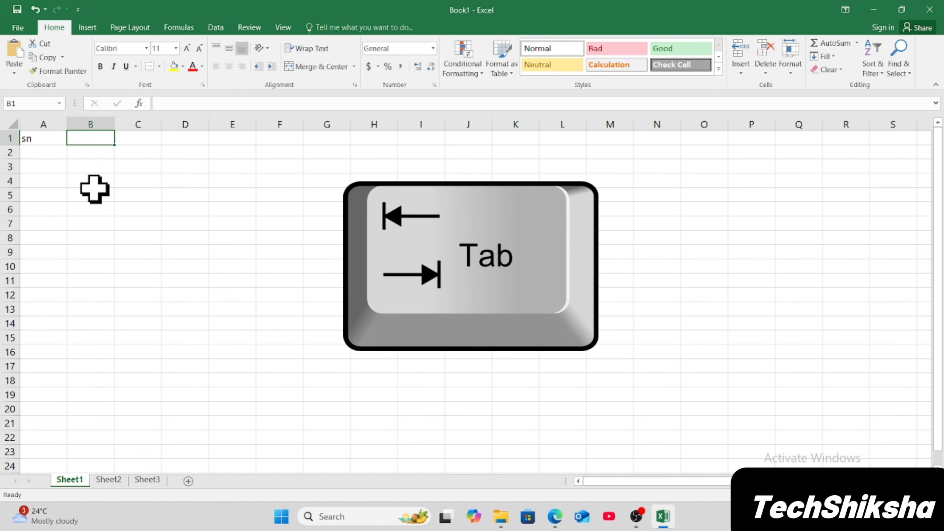
key("Tab")
key("Tab")
key("Tab")
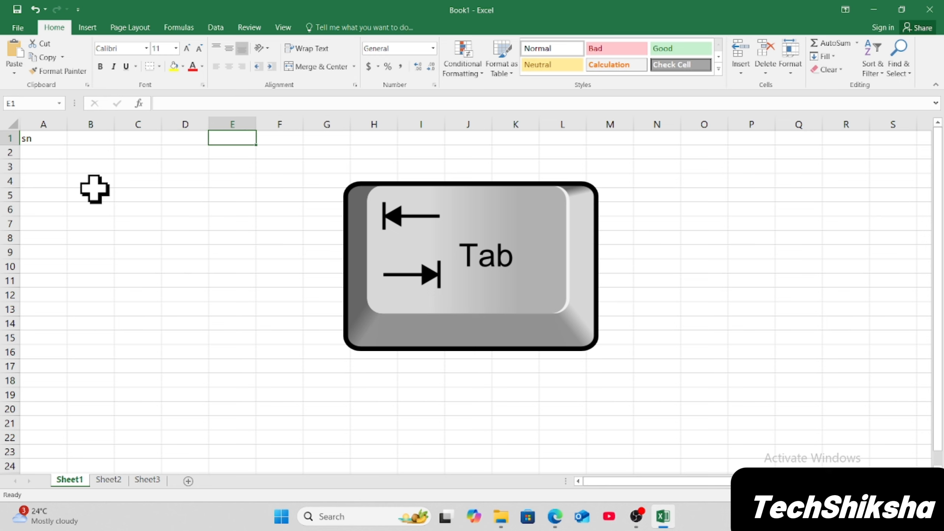
key("shift+Tab")
key("shift+Tab")
key("shift+Tab")
key("shift+Tab")
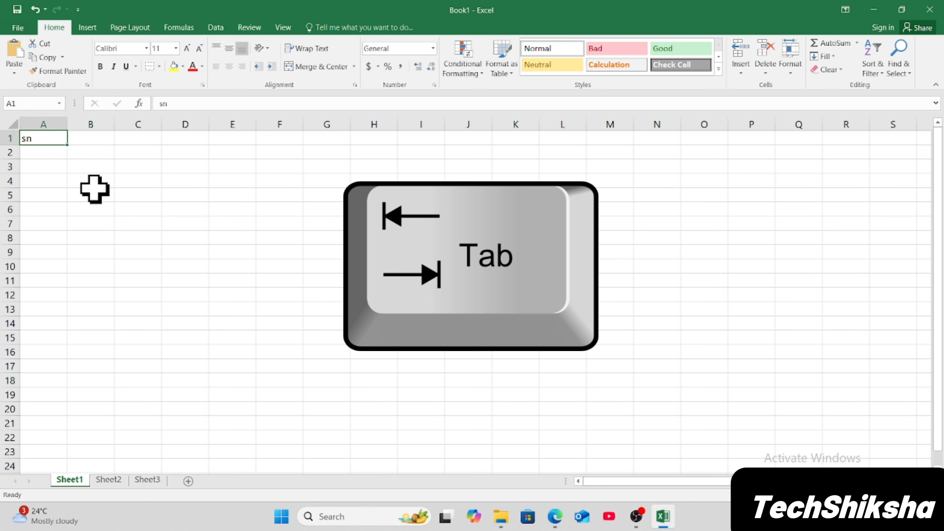
Enter the headers name, class and marks in cells B1 to D1.
key("Tab")
type("nam")
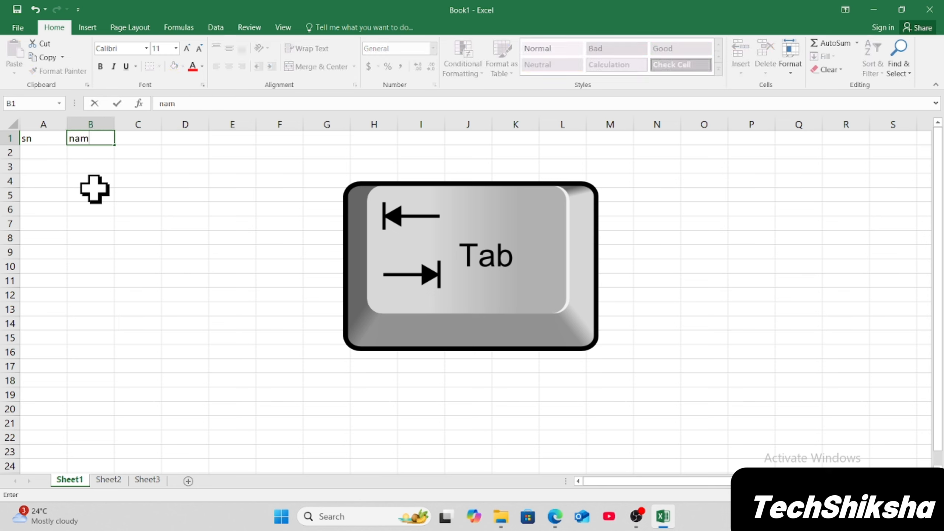
key("Tab")
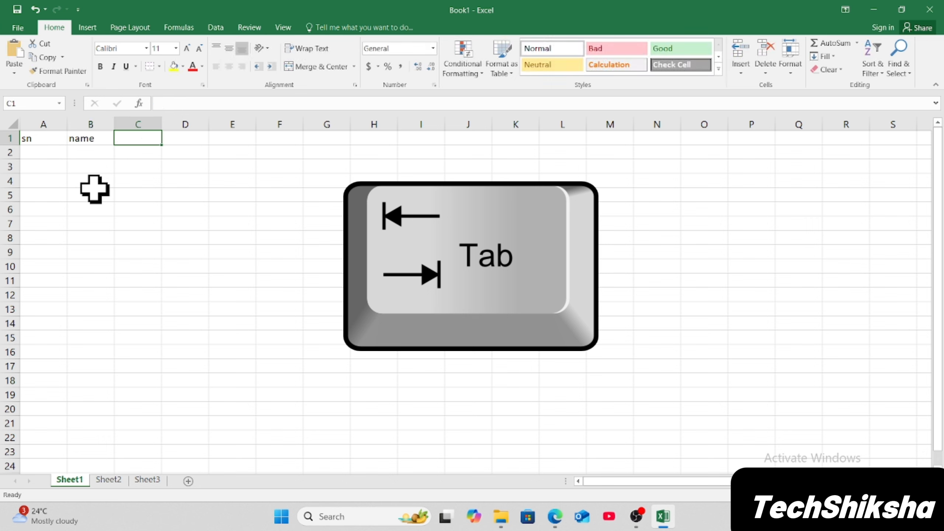
type("class")
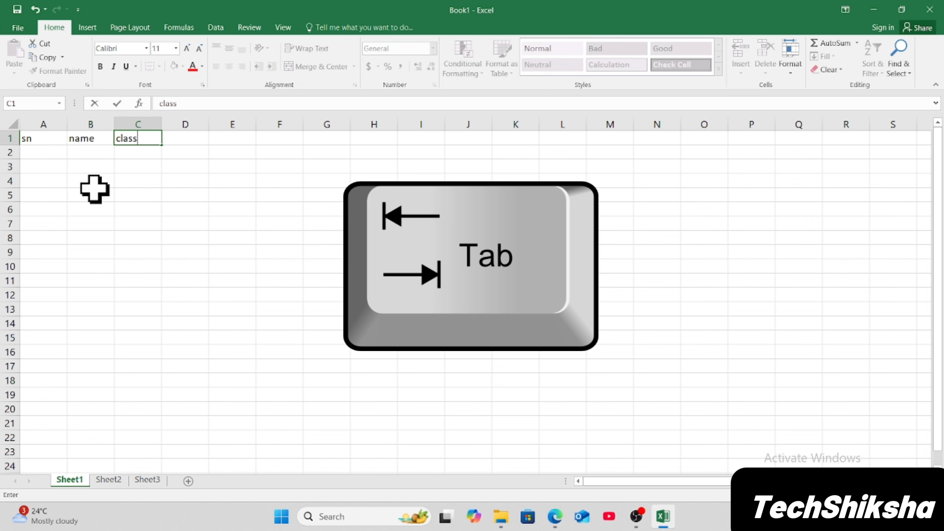
key("Tab")
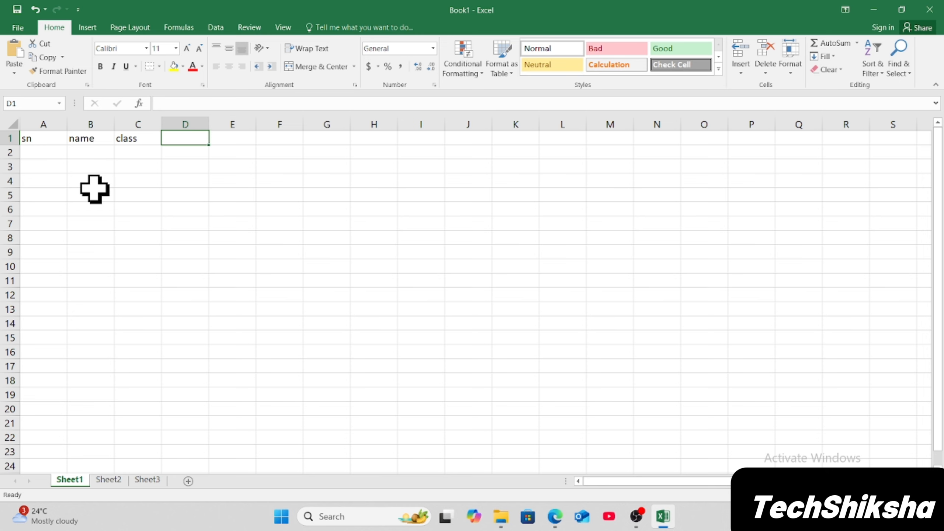
type("marks")
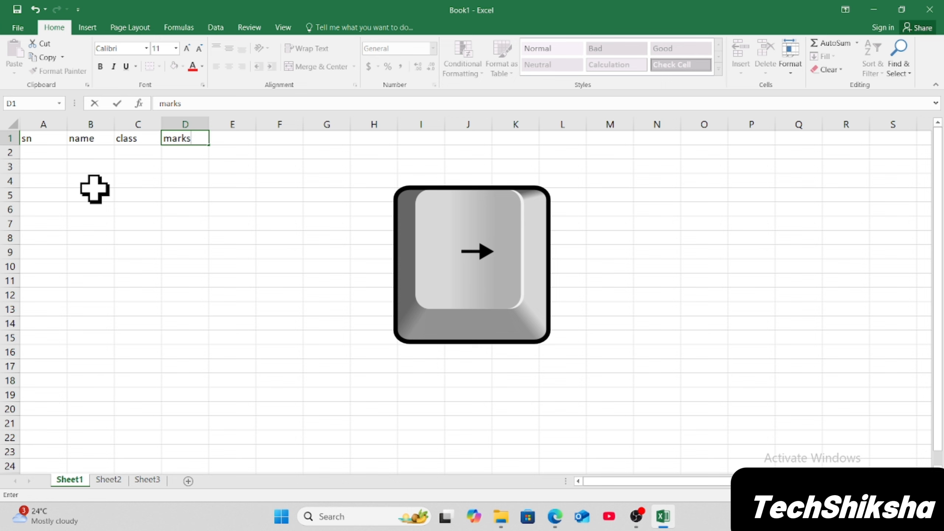
key("Right")
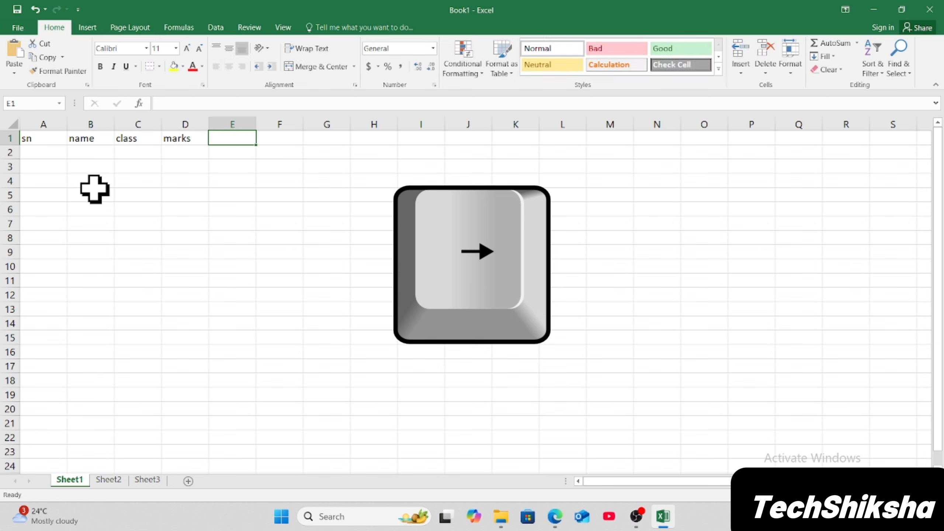
Enter the names om, raj and rajesh in cells B2 to B4.
left_click(96, 155)
type("om")
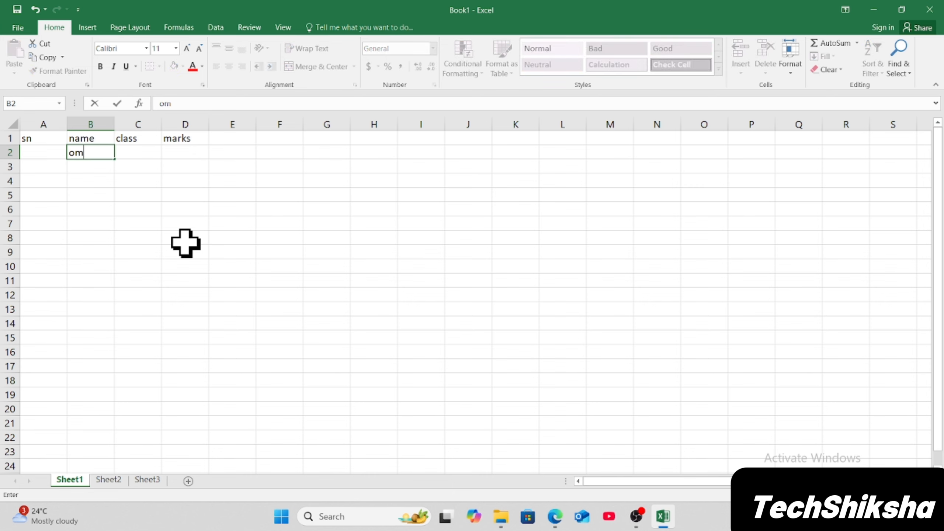
key("Return")
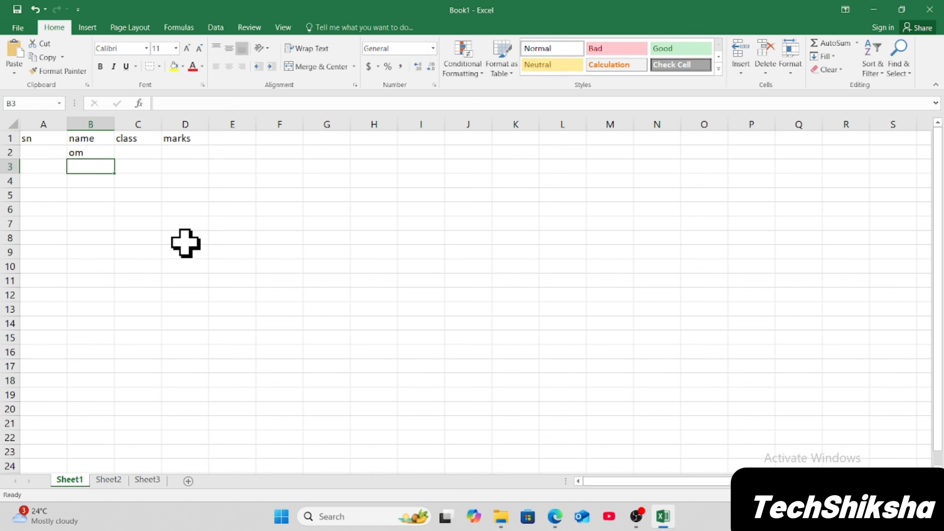
type("raj")
key("Return")
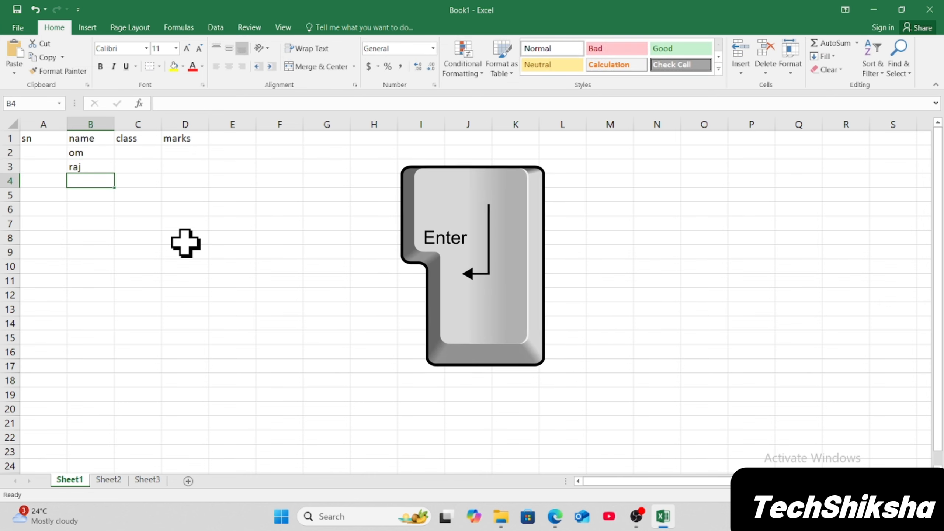
type("r")
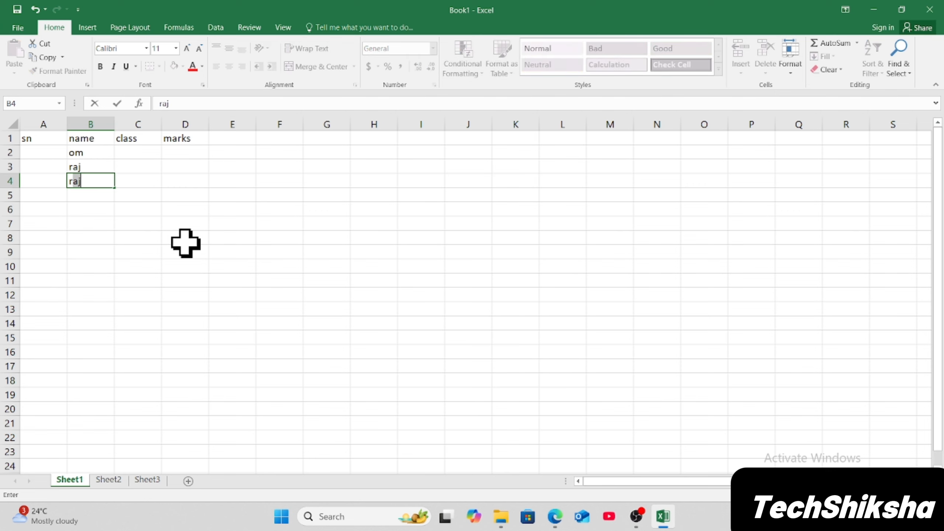
type("ajesh")
key("Down")
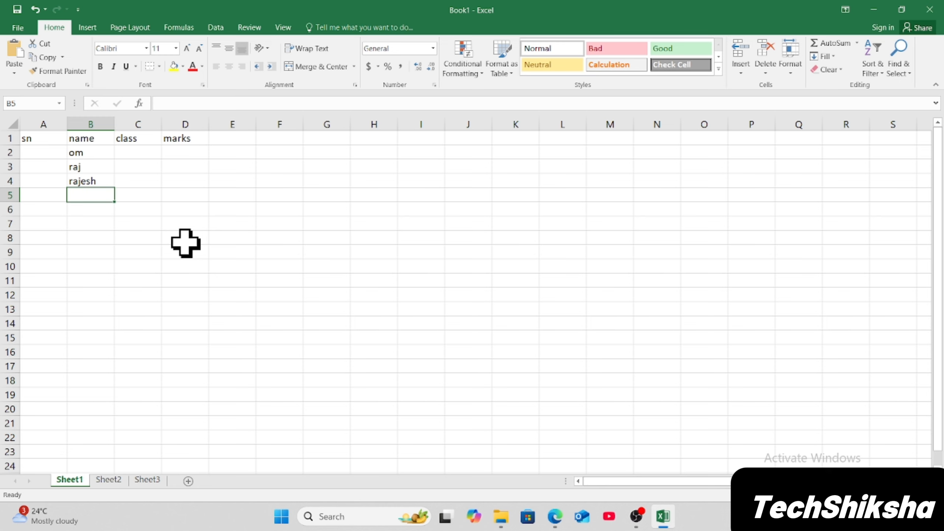
left_click(45, 140)
key("Right")
key("Right")
key("Right")
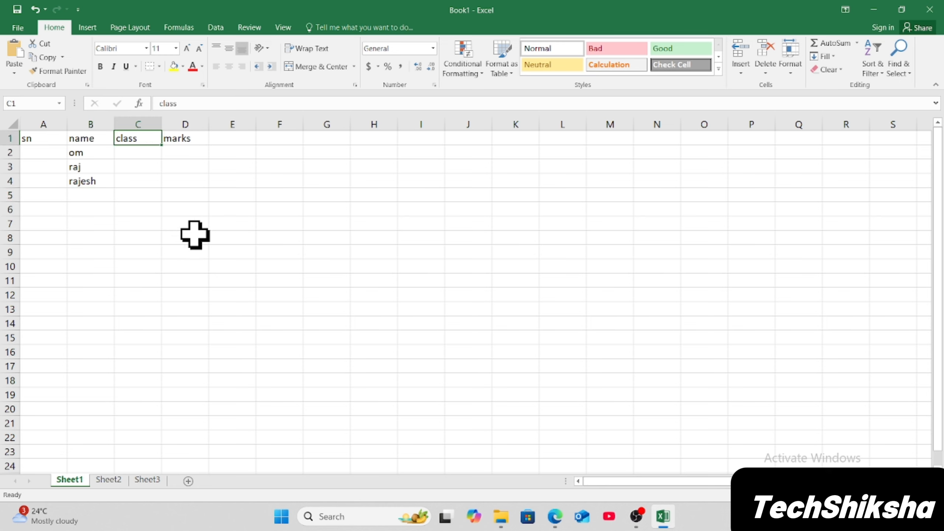
left_click(180, 150)
key("Down")
key("Down")
key("Down")
key("Down")
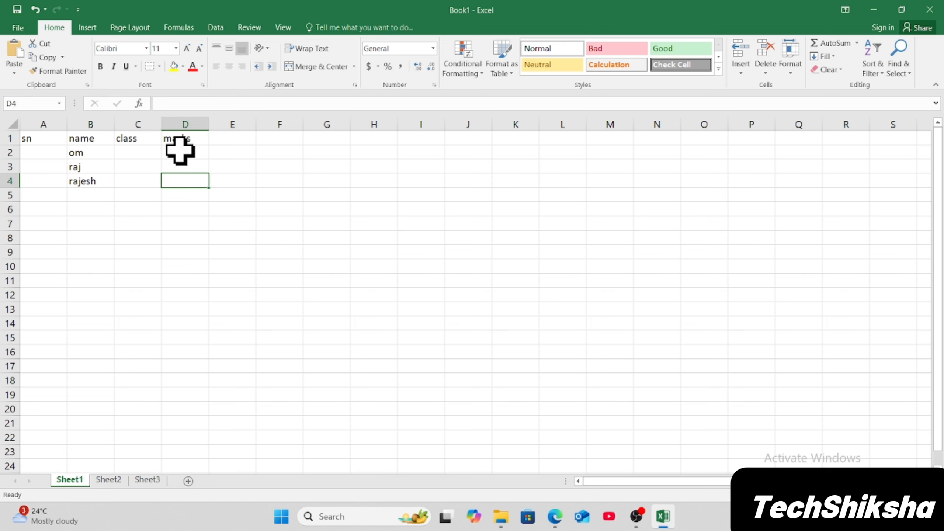
key("Down")
key("Down")
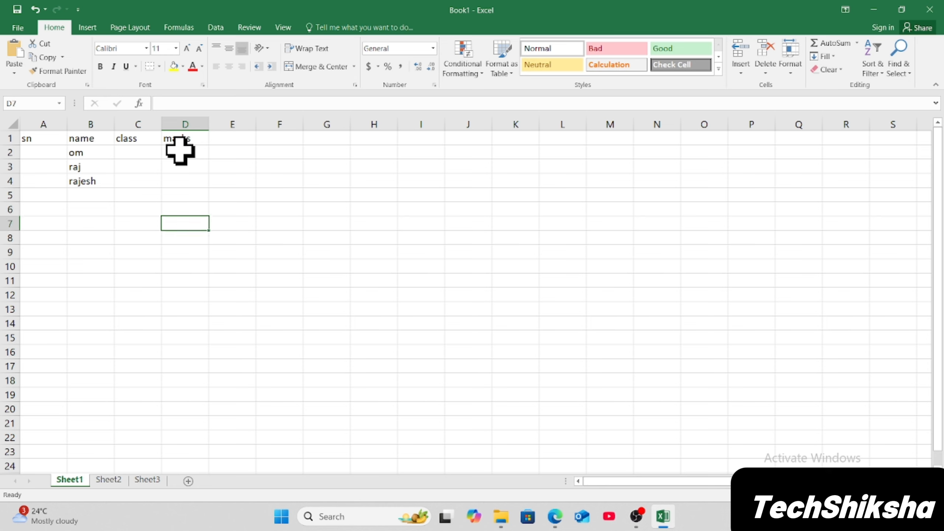
left_click(151, 153)
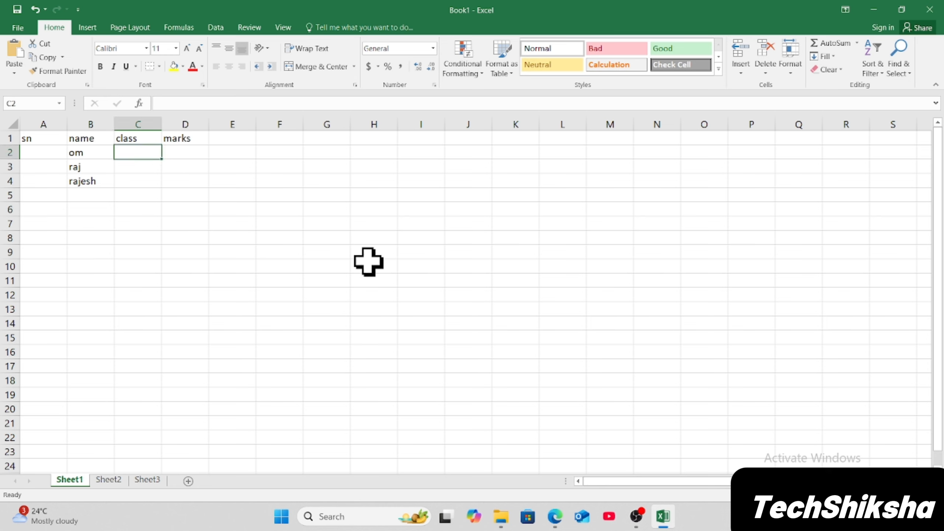
left_click(431, 154)
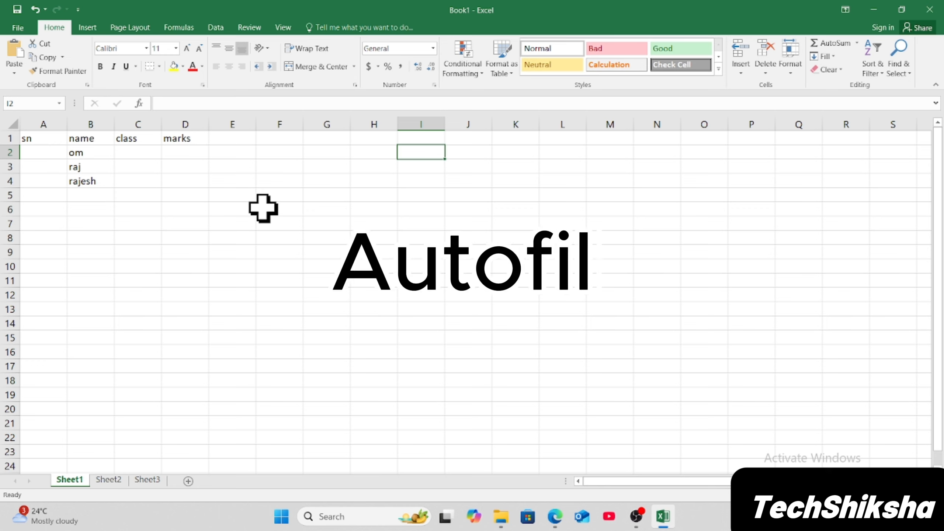
Enter the serial number 1 in cell A2.
left_click(54, 152)
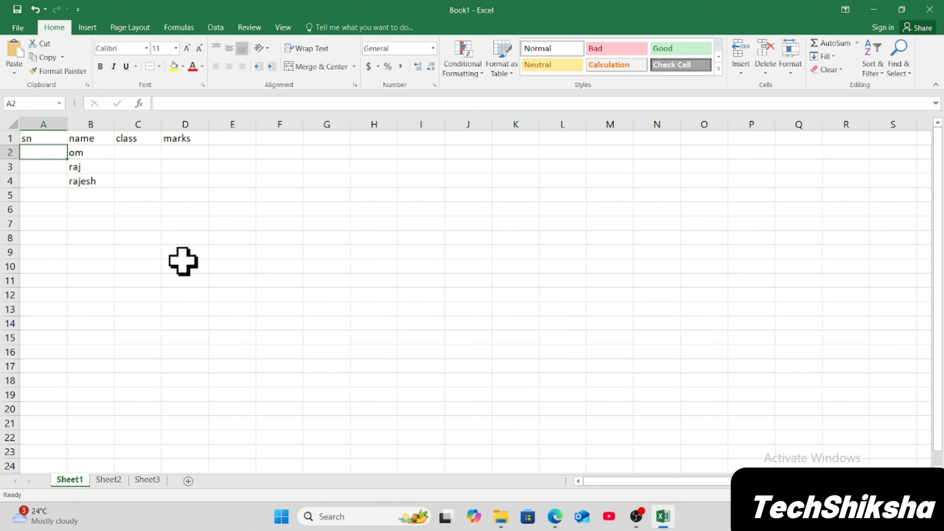
type("1")
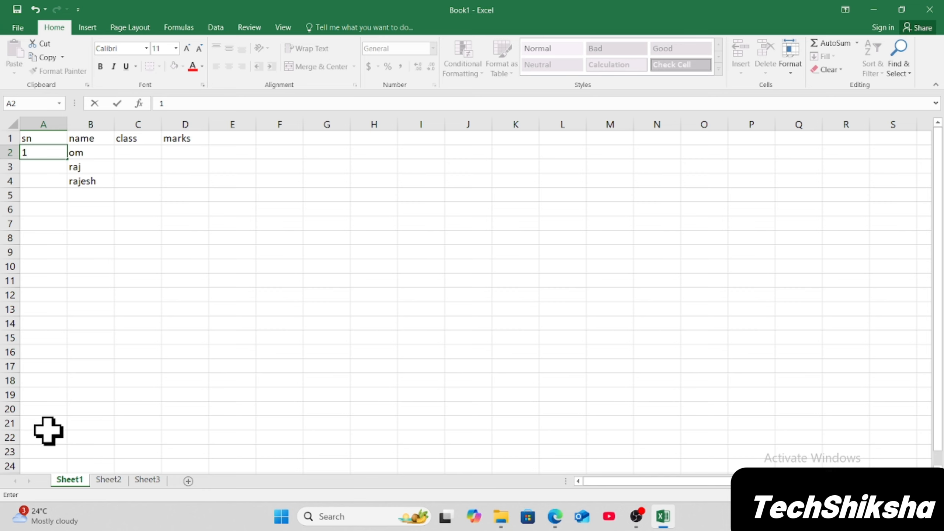
left_click(57, 172)
type("2")
key("Return")
type("3")
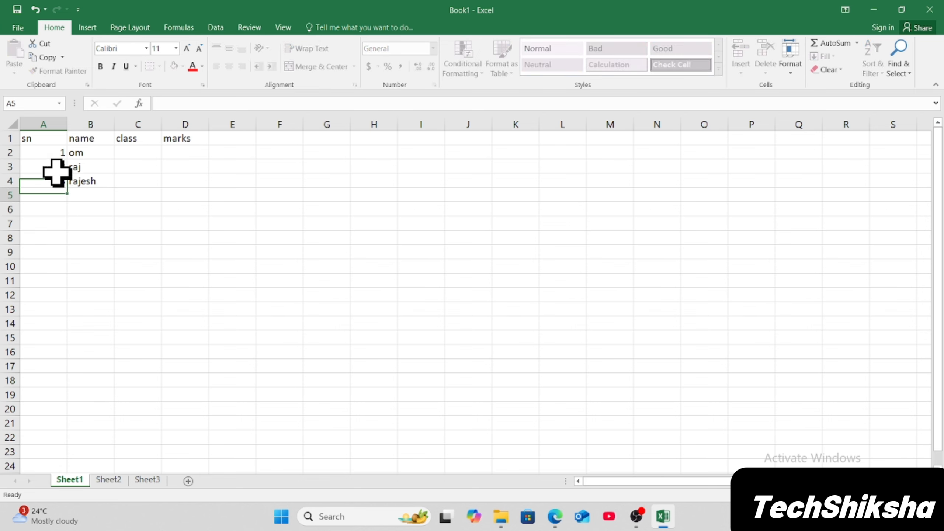
key("Return")
left_click(152, 241)
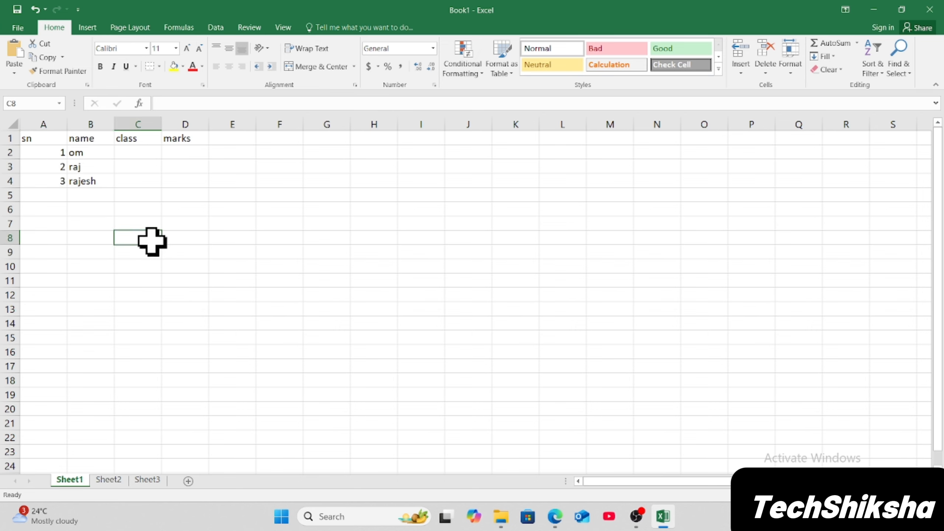
key("ctrl+z")
key("ctrl+z")
Autofill a serial number series from A2 down to A21, numbering 1 to 20.
left_click(105, 220)
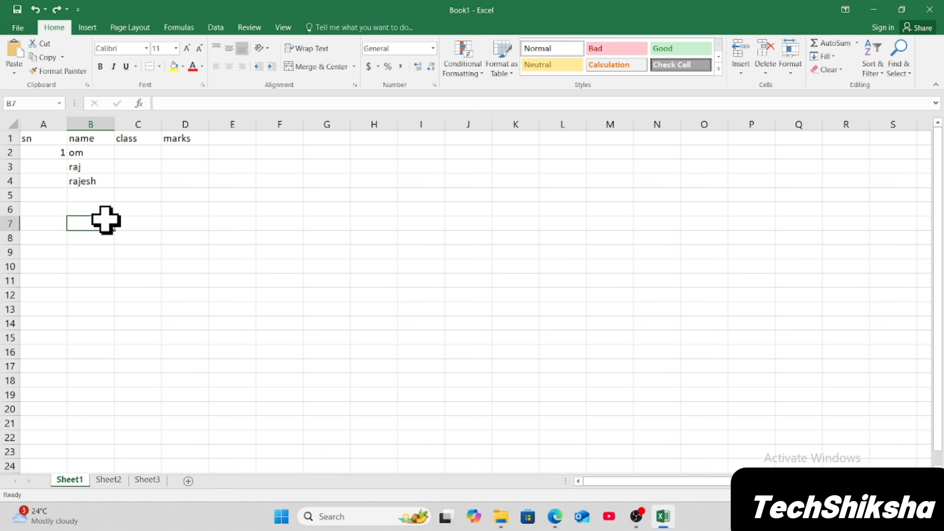
left_click(52, 153)
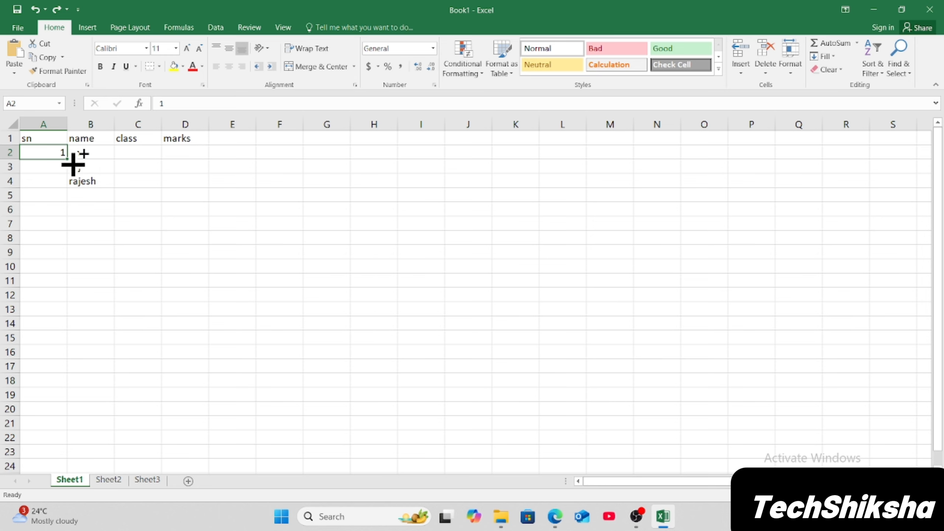
left_click_drag(73, 164, 61, 434)
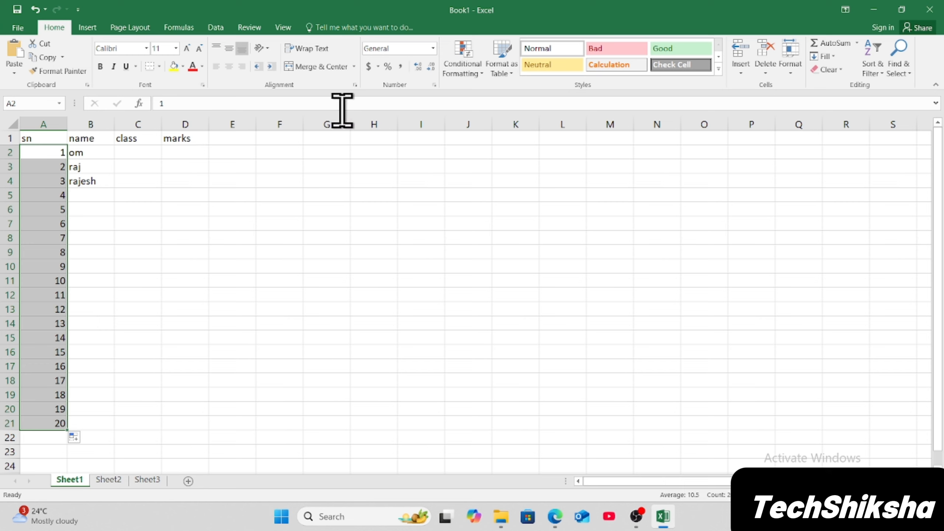
Enter Sunday in cell G1 and select it again.
left_click(323, 139)
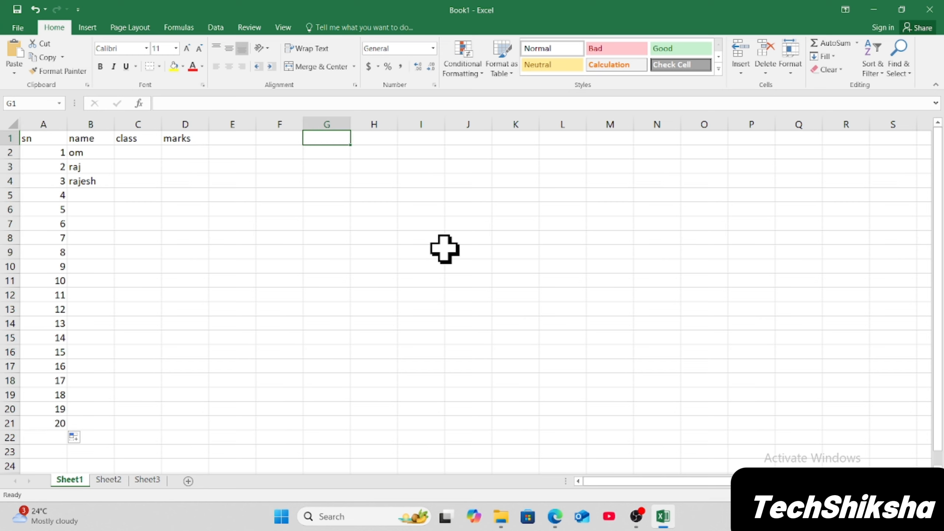
type("Sunday")
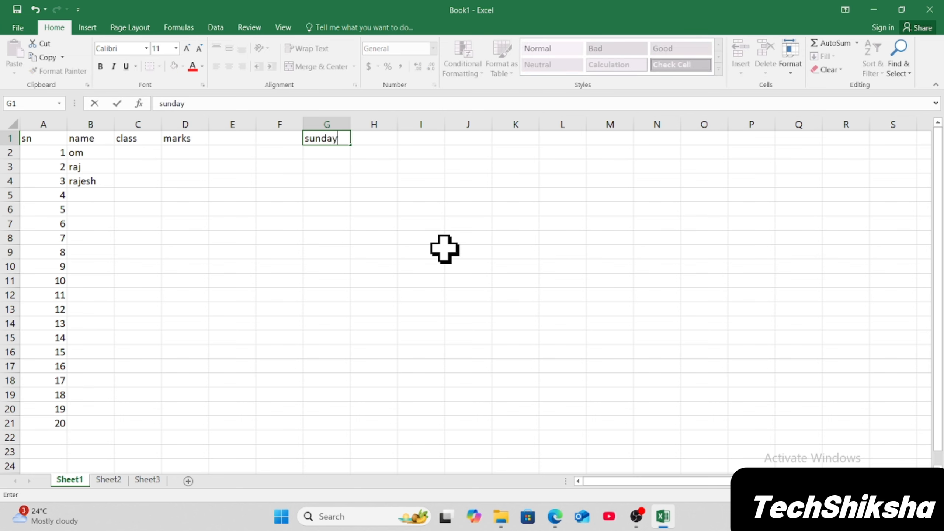
key("Return")
left_click(329, 138)
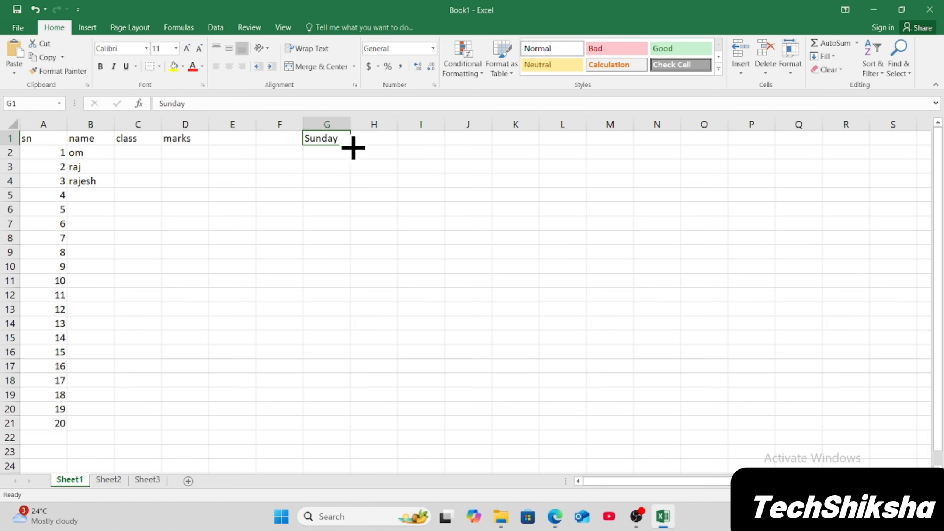
Autofill the day names from G1 down to G7, Sunday through Saturday.
left_click_drag(353, 147, 347, 232)
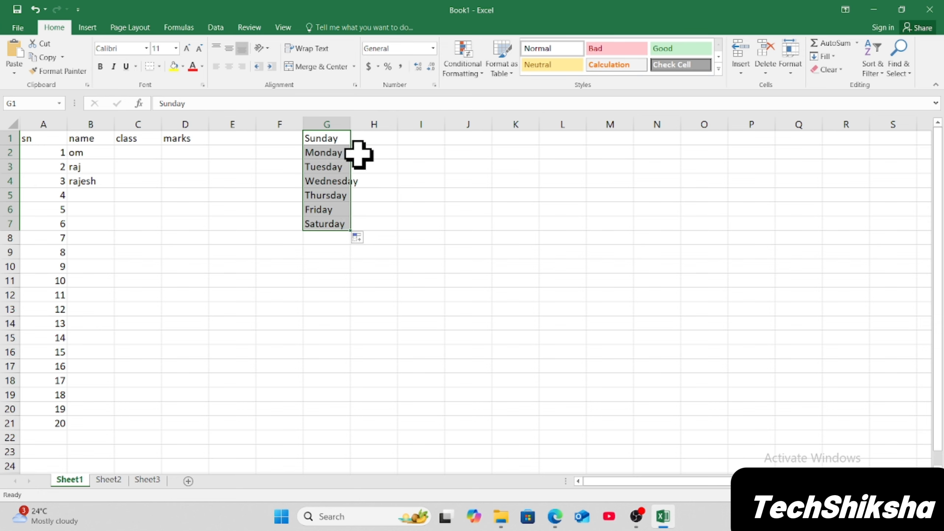
left_click(390, 215)
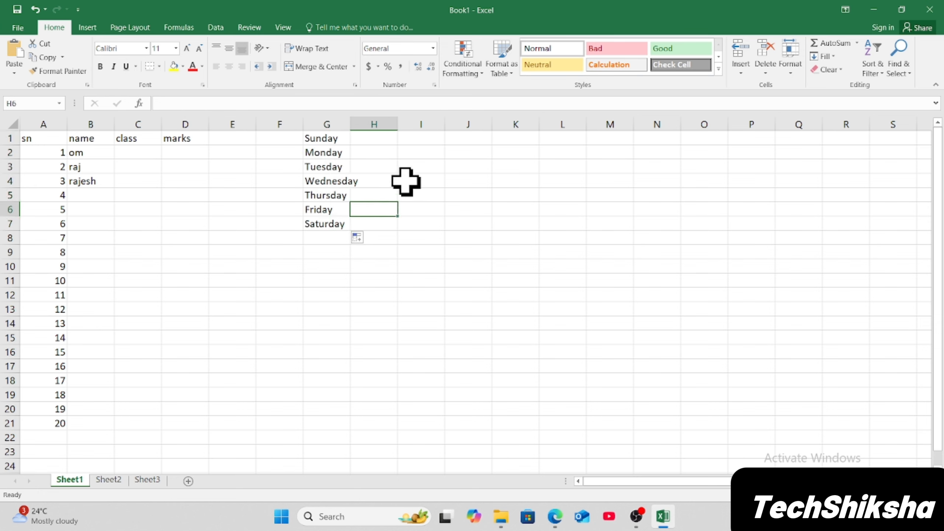
Enter the date 01/01/2025 in cell I1.
left_click(423, 142)
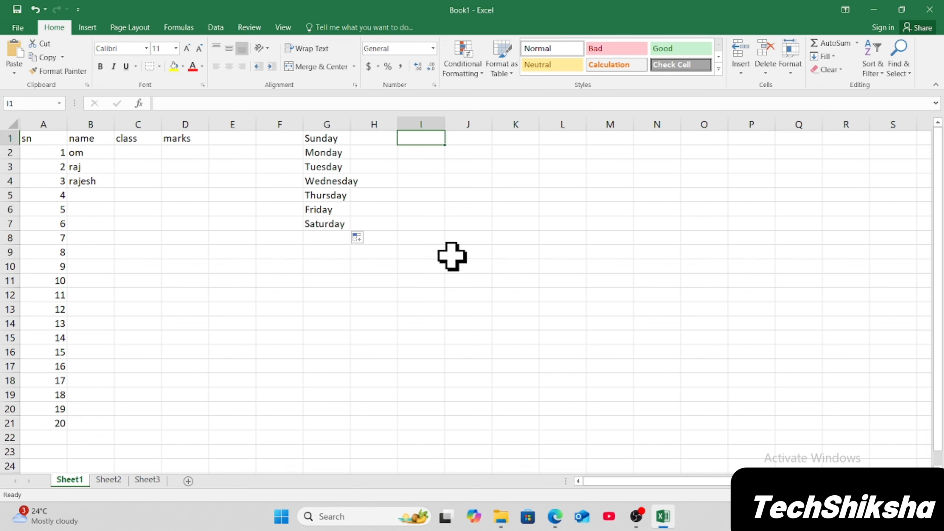
type("01/01/2025")
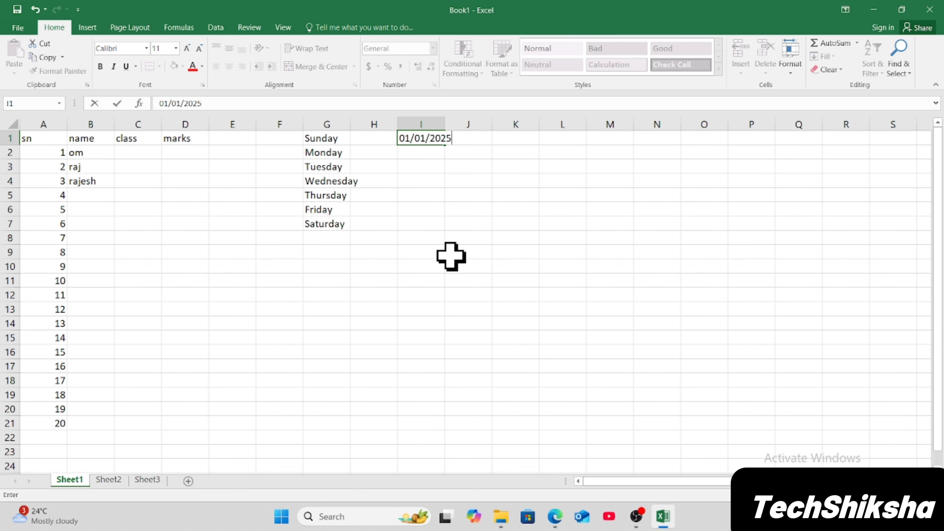
key("Return")
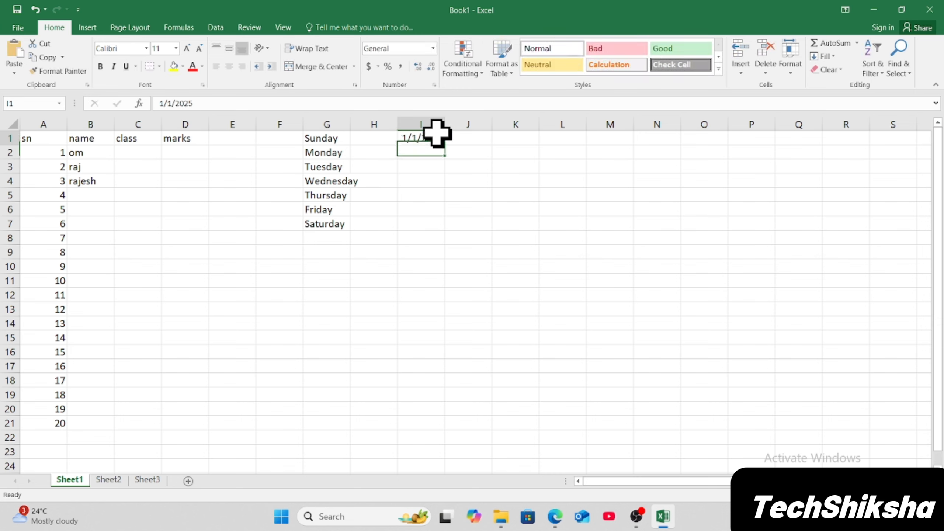
Autofill a date series from I1 down to I7, 1/1/2025 through 1/7/2025.
left_click(436, 133)
left_click_drag(446, 146, 437, 230)
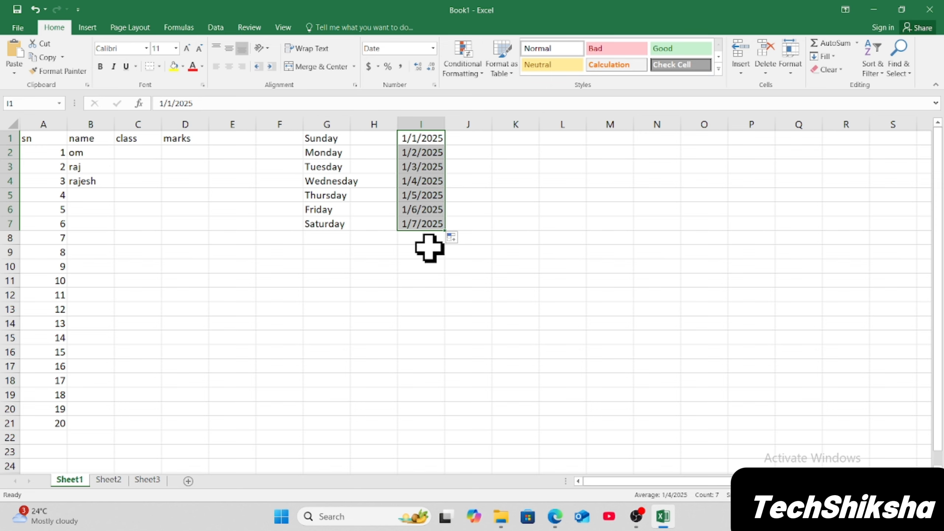
left_click(363, 256)
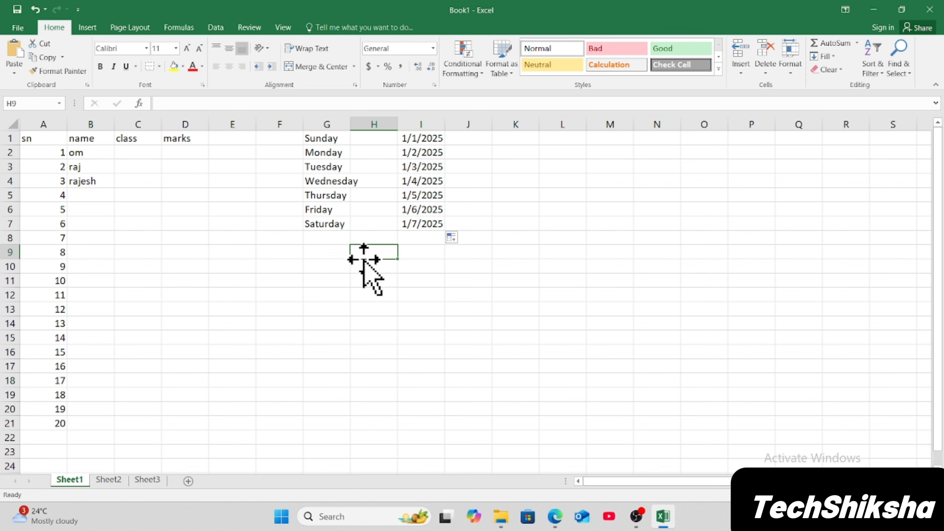
Enter the abbreviated day sun in cell G11.
left_click(339, 277)
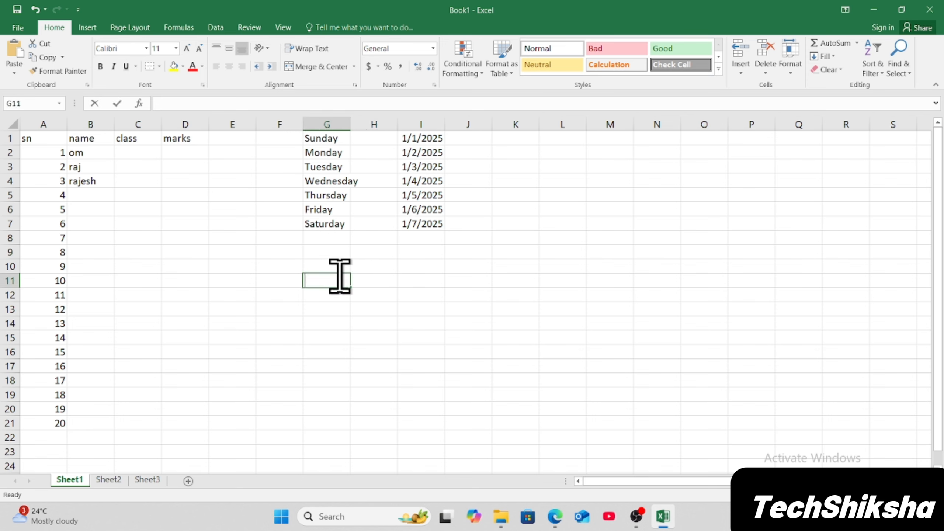
type("sun")
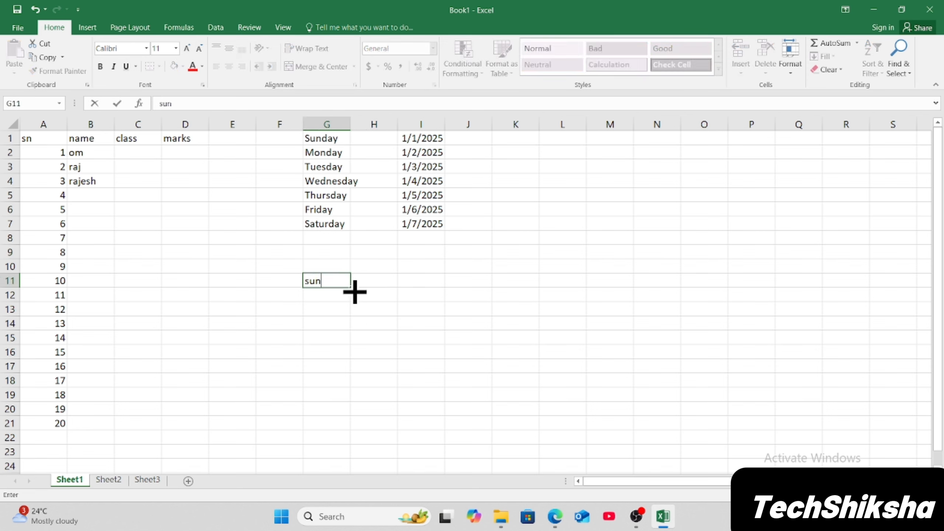
key("ctrl+Return")
Autofill abbreviated day names from G11 across to M11, sun through sat.
left_click_drag(350, 287, 592, 287)
left_click_drag(617, 288, 613, 285)
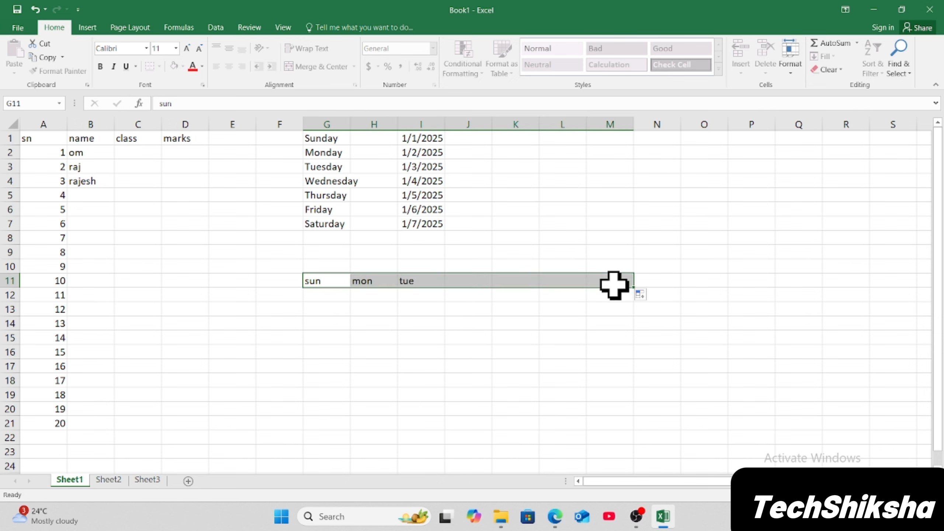
left_click(299, 321)
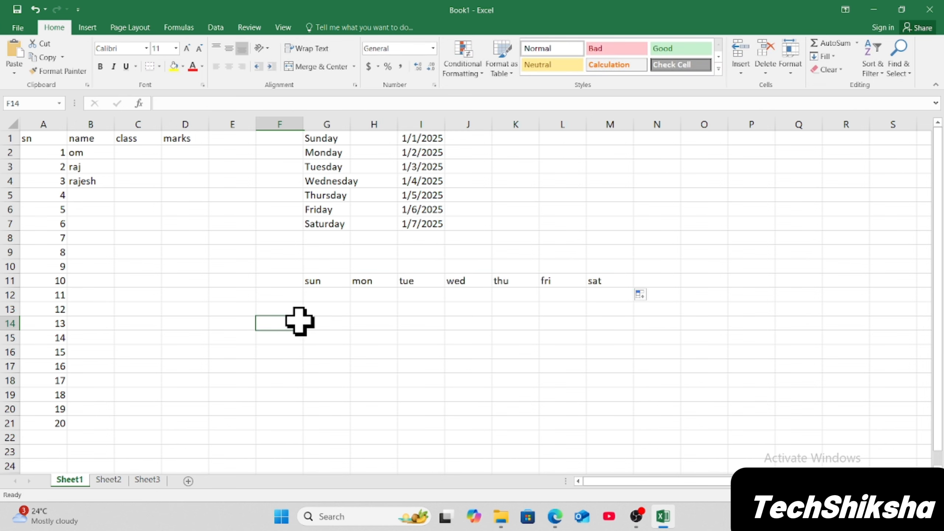
Enter the month january in cell E1.
left_click(233, 140)
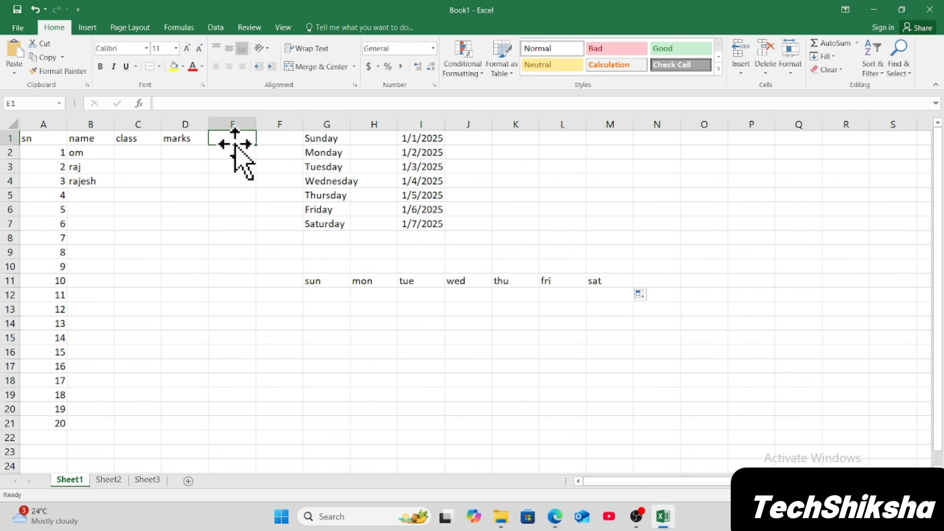
type("janua")
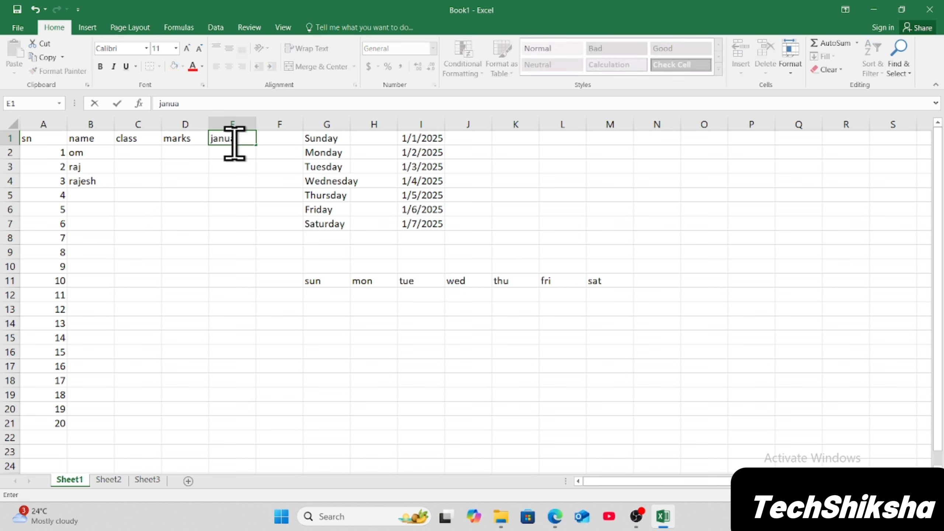
type("ry")
key("Return")
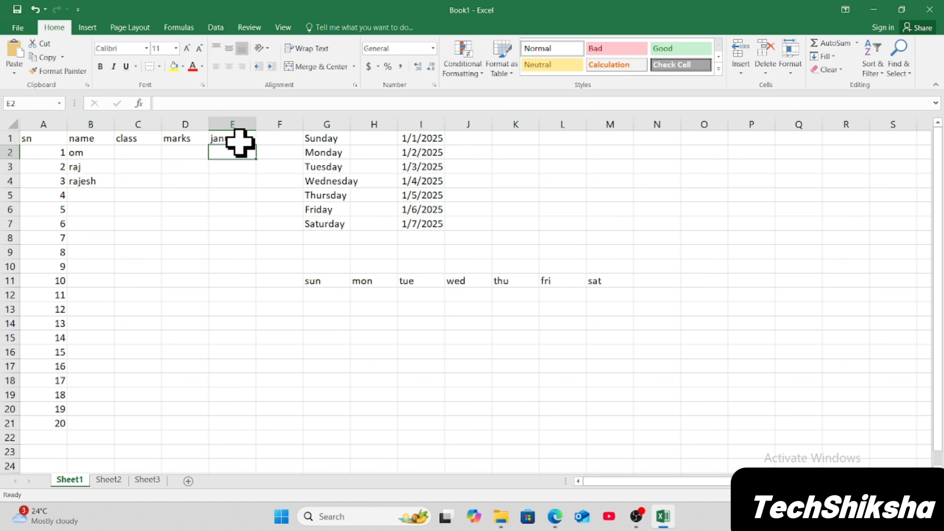
Autofill month names from E1 down to E12, january through december.
left_click(239, 141)
left_click_drag(259, 148, 264, 309)
left_click(262, 336)
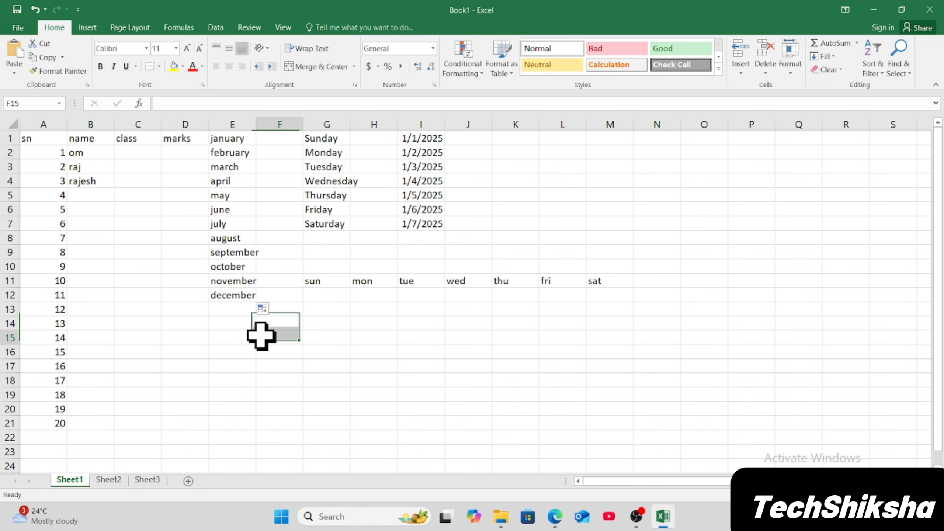